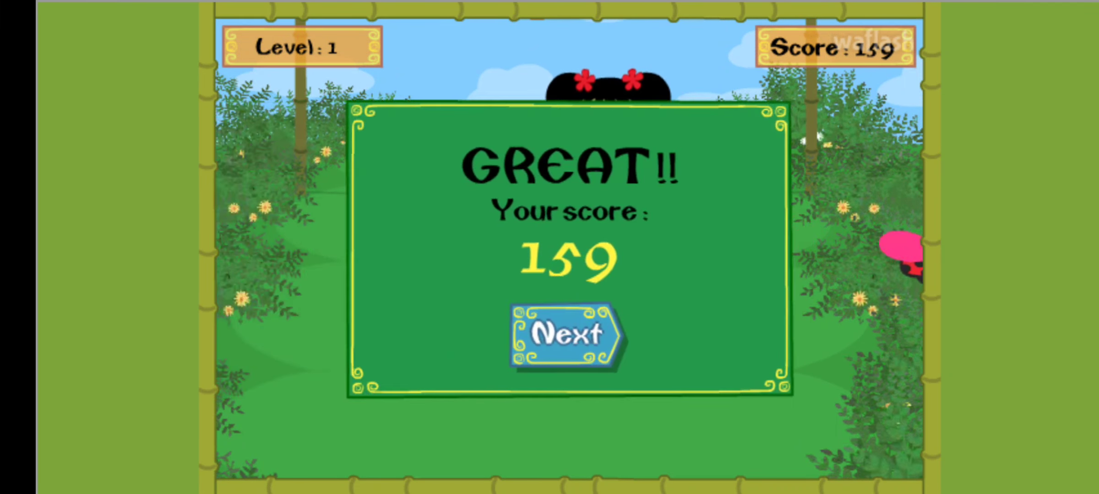
Start Level 2 from the Level 1 results and hop through it to a GREAT score of 318.
click(563, 325)
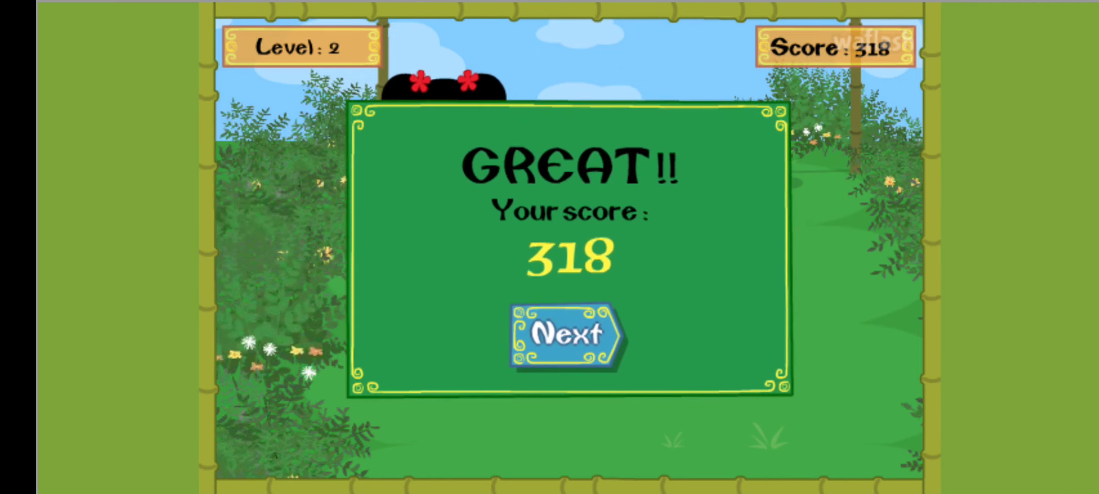
Start Level 3 from the Level 2 results and hop through it, raising the score to 425.
click(569, 339)
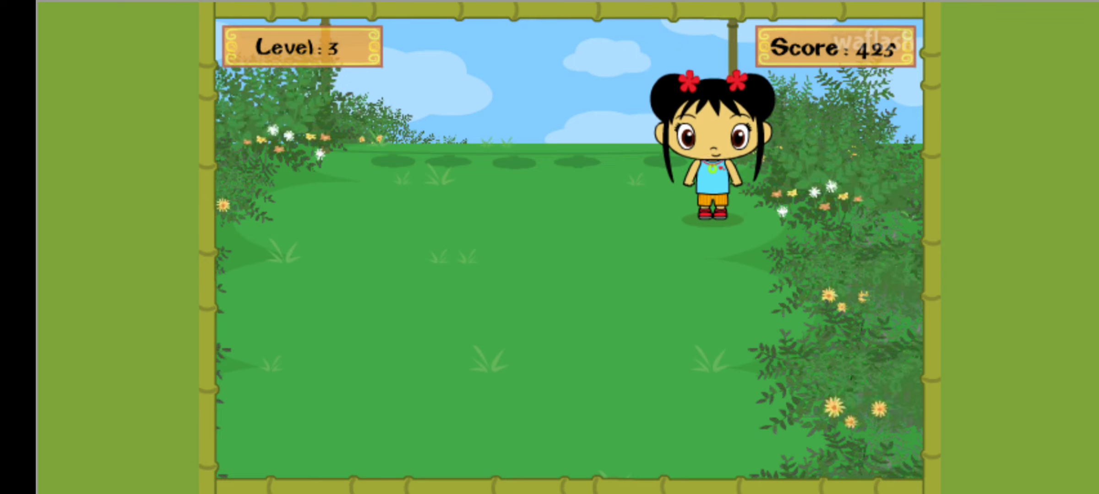
Continue past the Level 3 results to Kai-Lan's house, showing final score 425 and Play again.
click(573, 334)
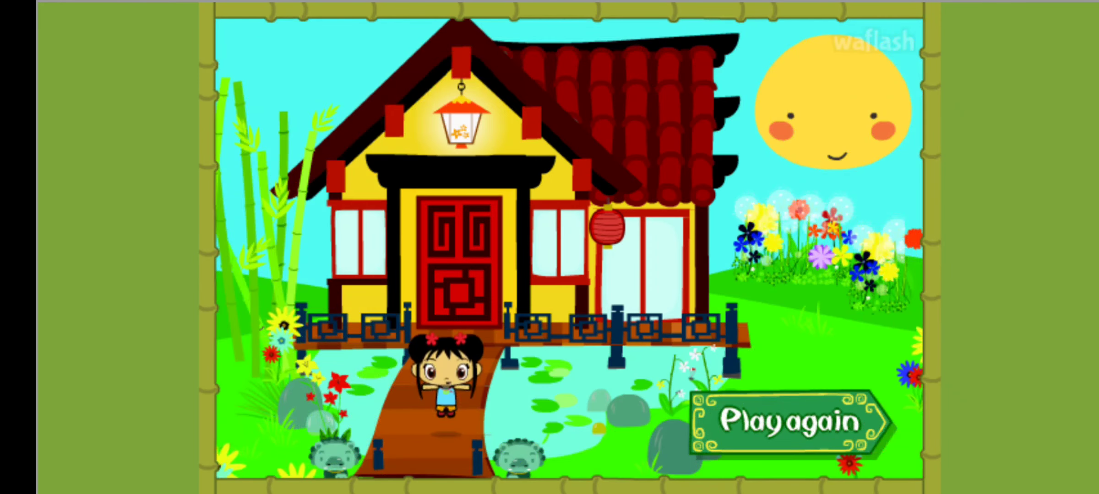